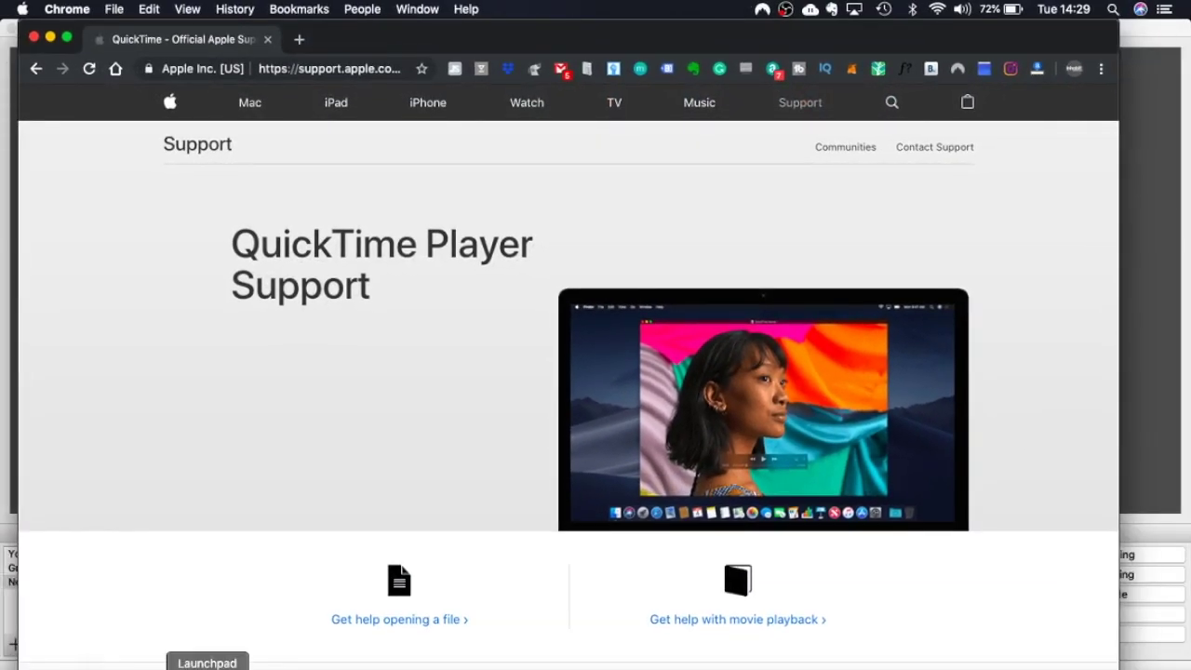
- Launch QuickTime Player by searching 'quick ti' in Launchpad, then minimize Chrome
{"action": "left_click", "coordinate": [207, 666]}
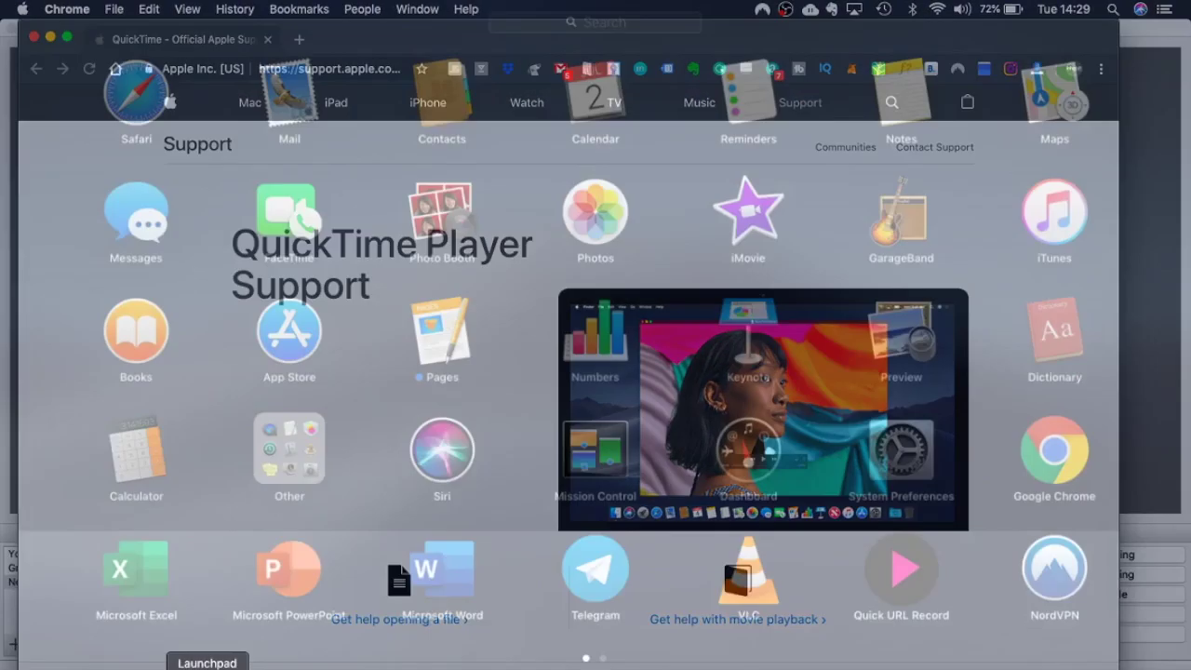
{"action": "type", "text": "quick ti"}
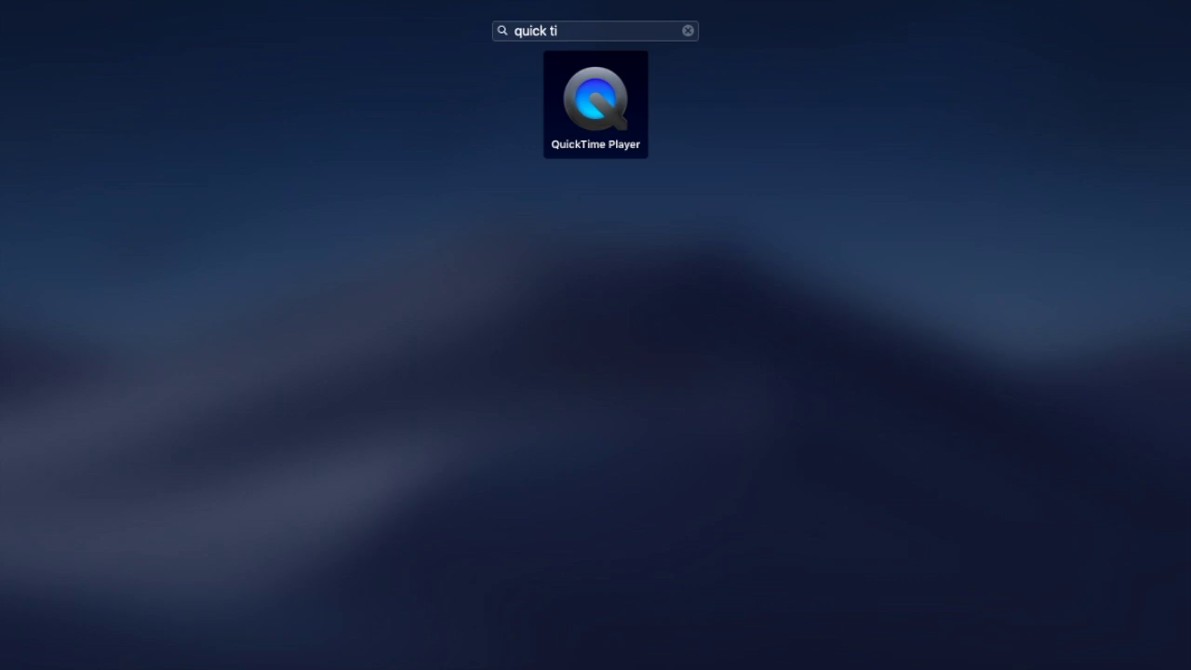
{"action": "key", "text": "Return"}
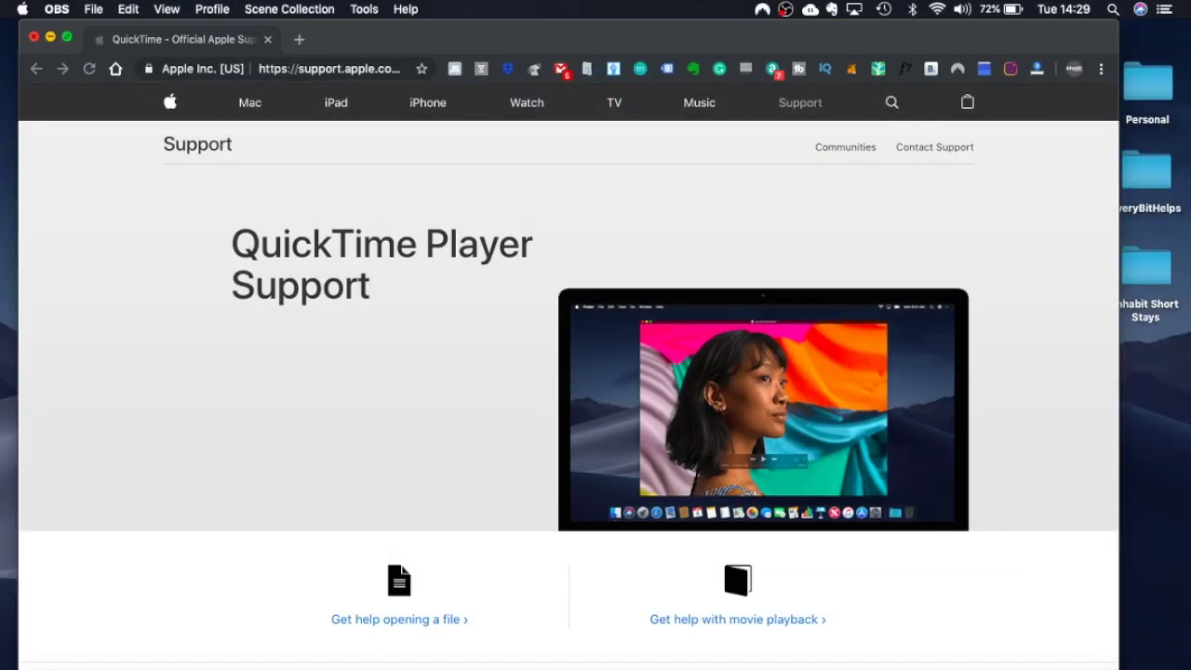
{"action": "left_click", "coordinate": [50, 37]}
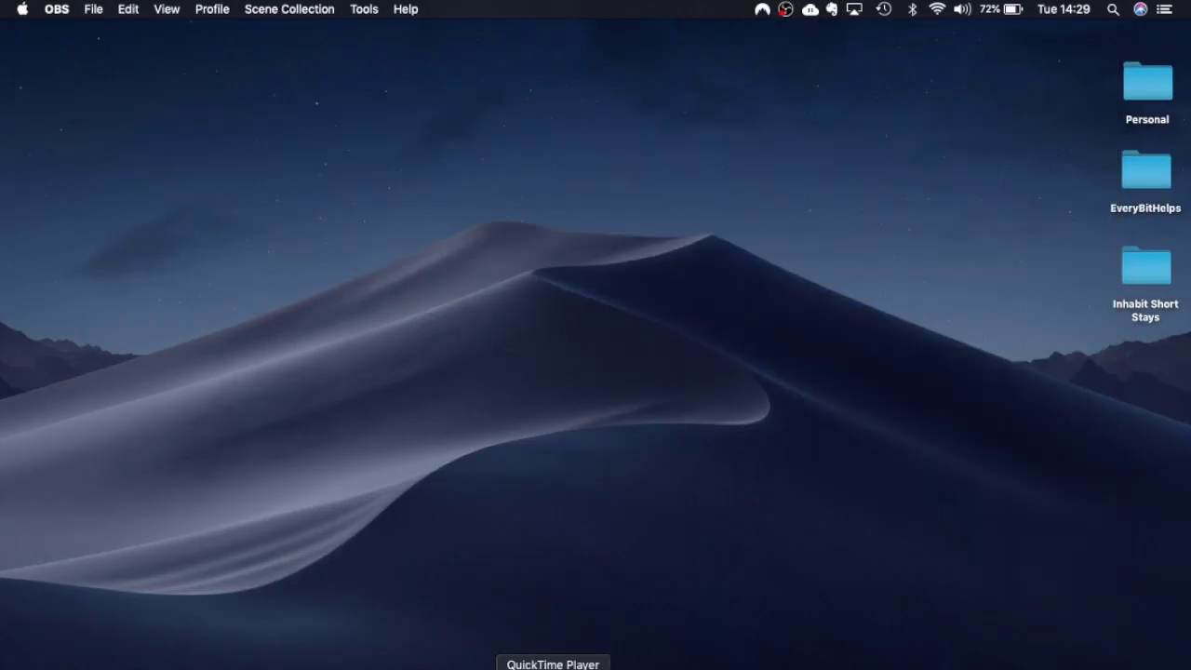
- Bring QuickTime Player to the front and show its File menu commands
{"action": "left_click", "coordinate": [552, 668]}
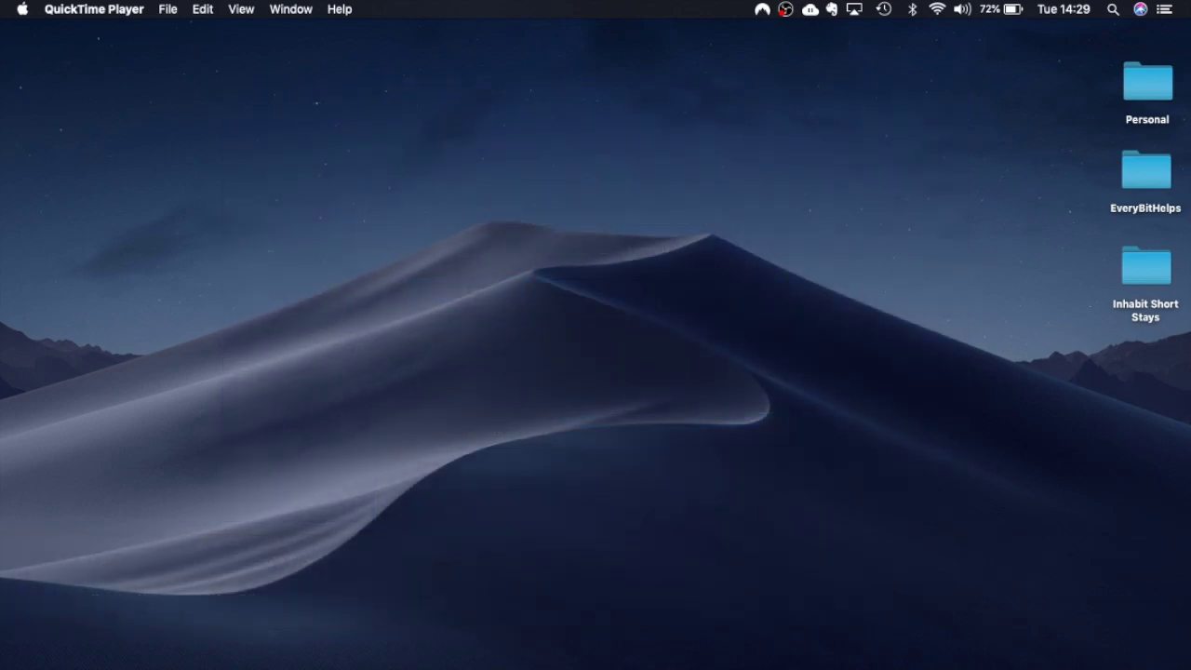
{"action": "left_click", "coordinate": [167, 8]}
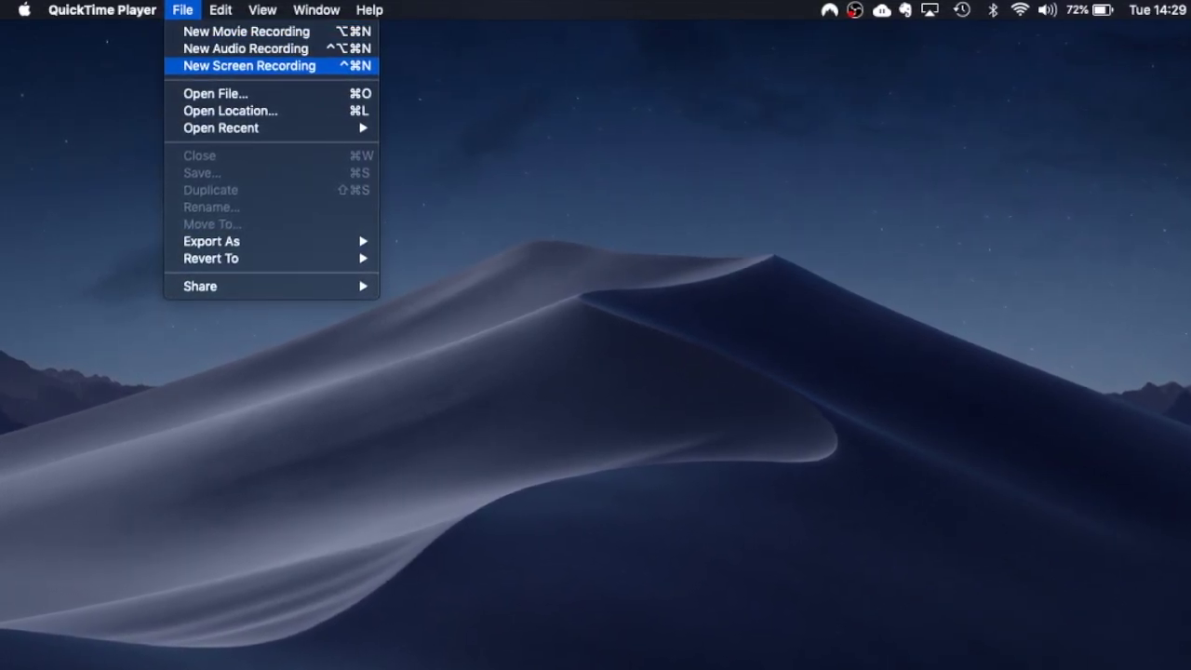
- Start a new screen recording with External Microphone and Show Mouse Clicks in Recording enabled
{"action": "key", "text": "Return"}
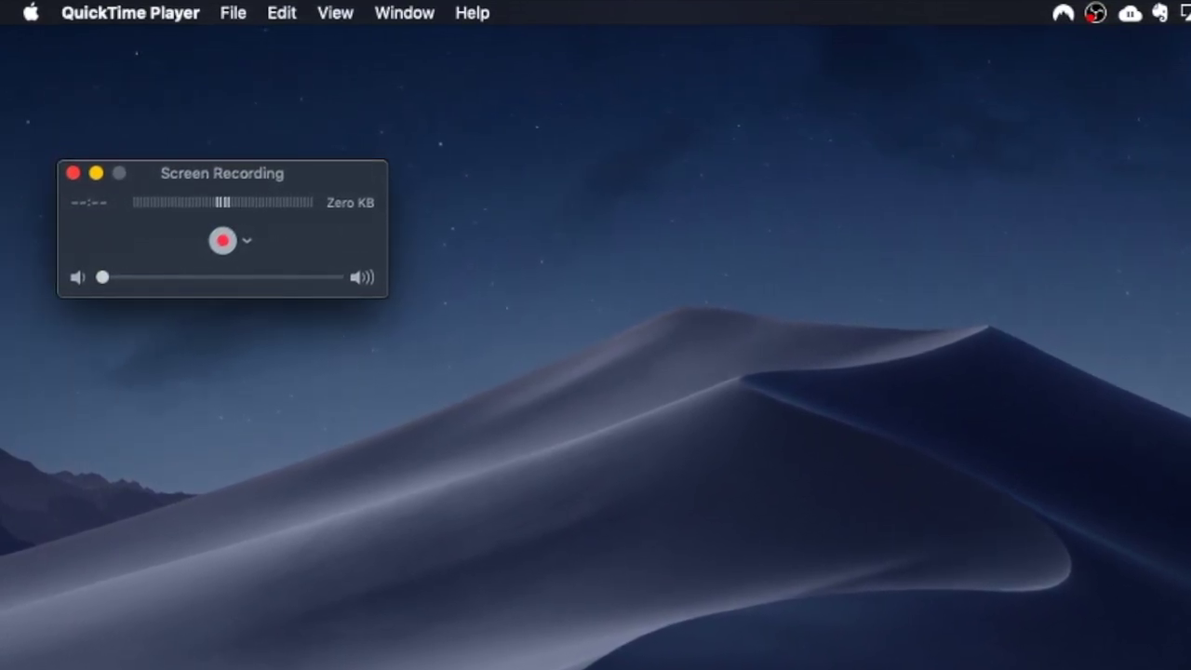
{"action": "left_click", "coordinate": [248, 242]}
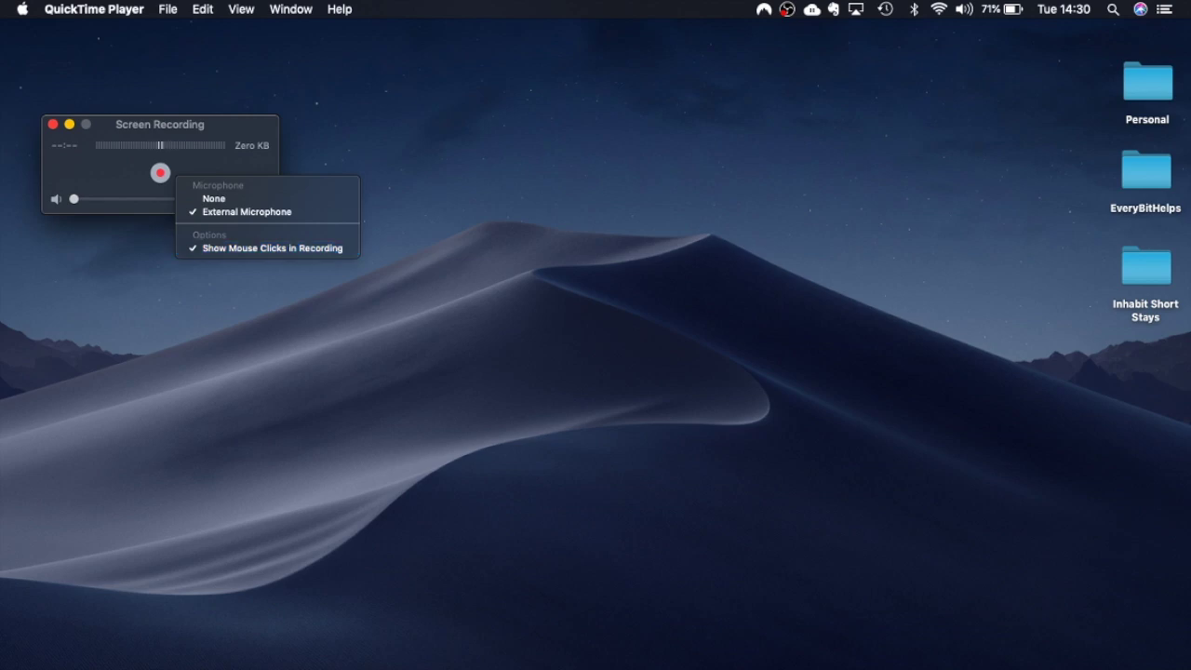
{"action": "key", "text": "super+Tab"}
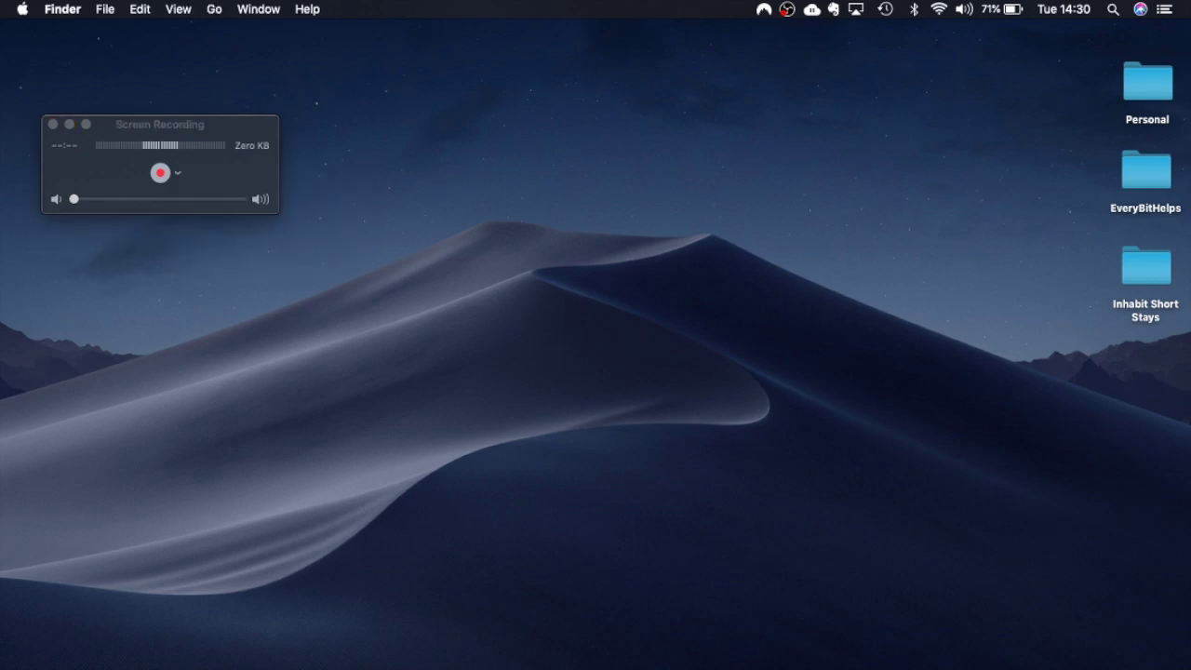
- Record about 10 seconds of a selected rectangle of the desktop, then stop
{"action": "key", "text": "super+Tab"}
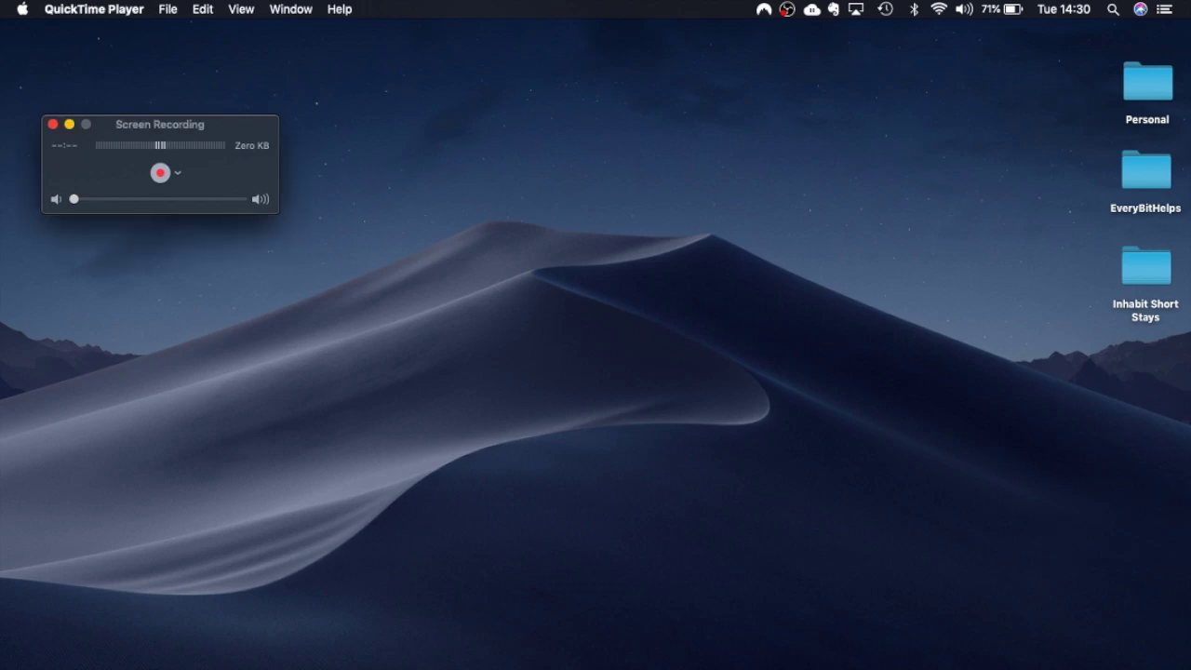
{"action": "key", "text": "space"}
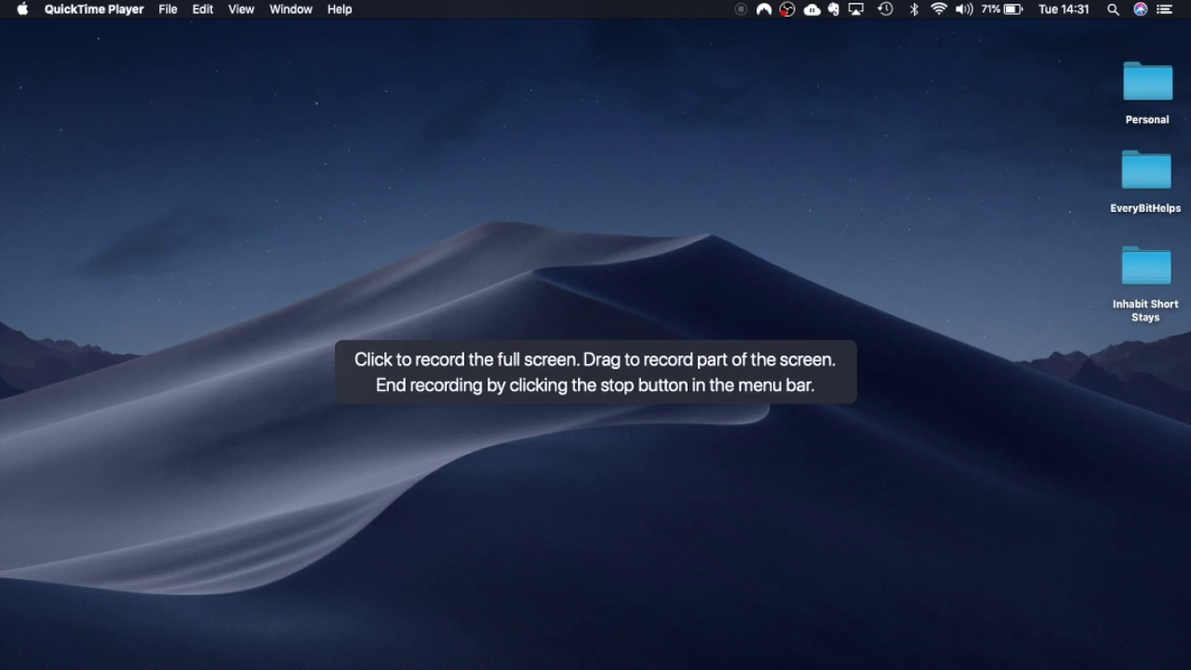
{"action": "left_click_drag", "start_coordinate": [265, 139], "coordinate": [787, 438]}
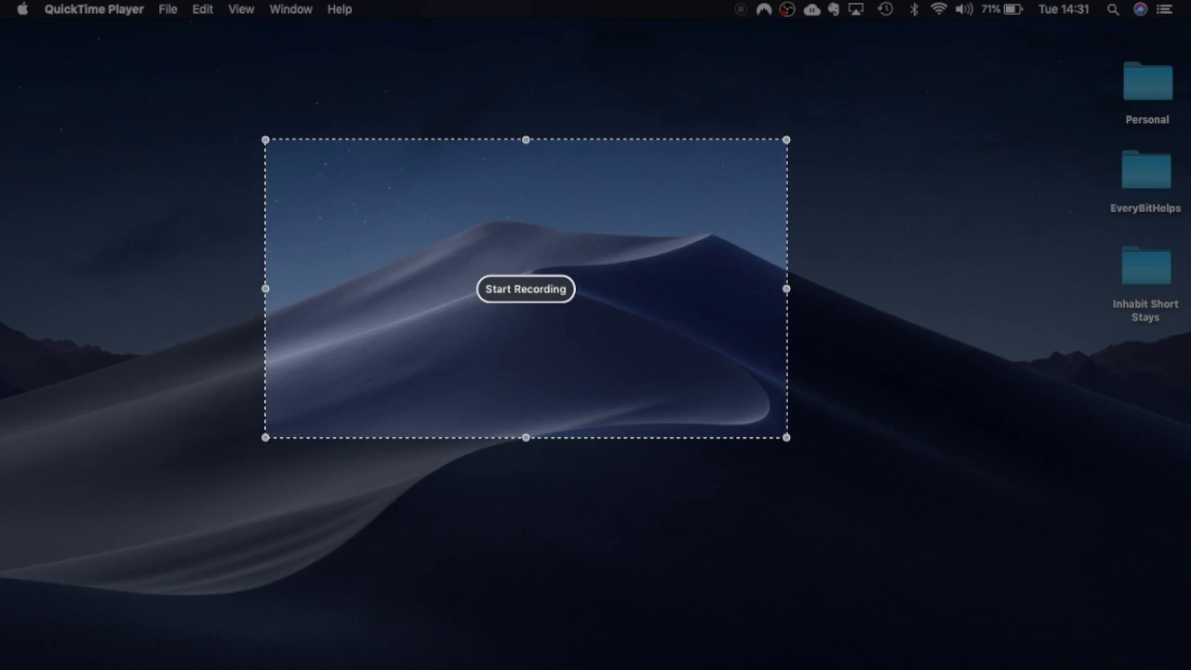
{"action": "left_click", "coordinate": [526, 288]}
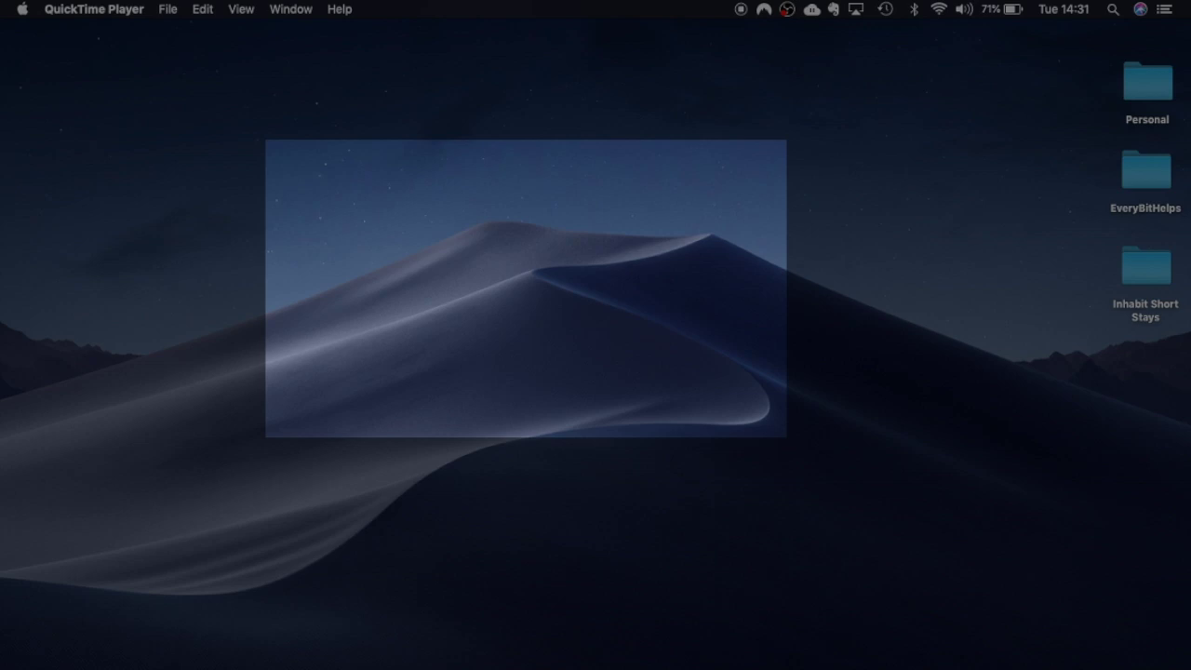
{"action": "key", "text": "ctrl+super+Escape"}
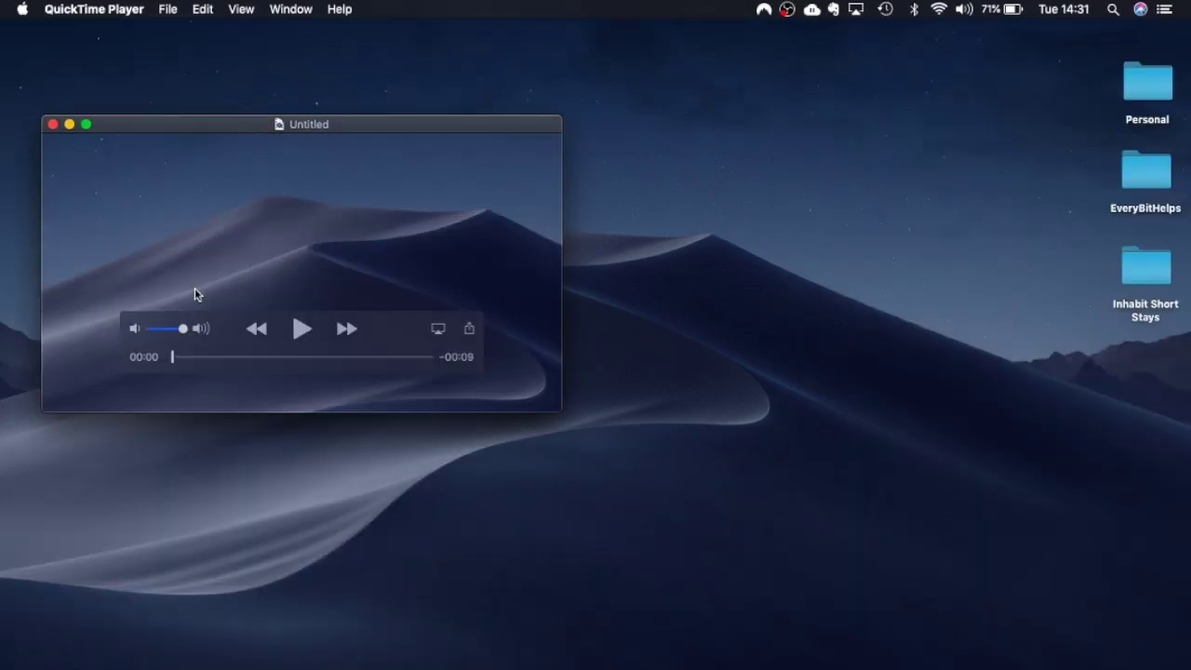
- Play back the recording, then close it and save it as 'record' in Downloads
{"action": "key", "text": "space"}
{"action": "key", "text": "space"}
{"action": "key", "text": "super+w"}
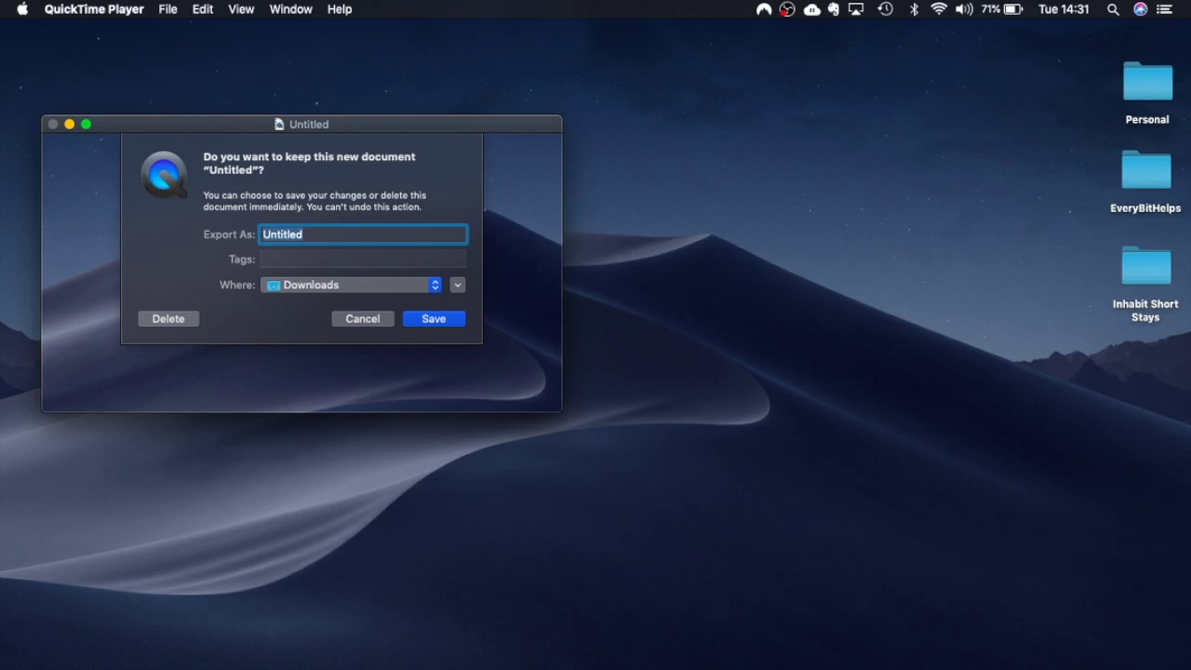
{"action": "type", "text": "record"}
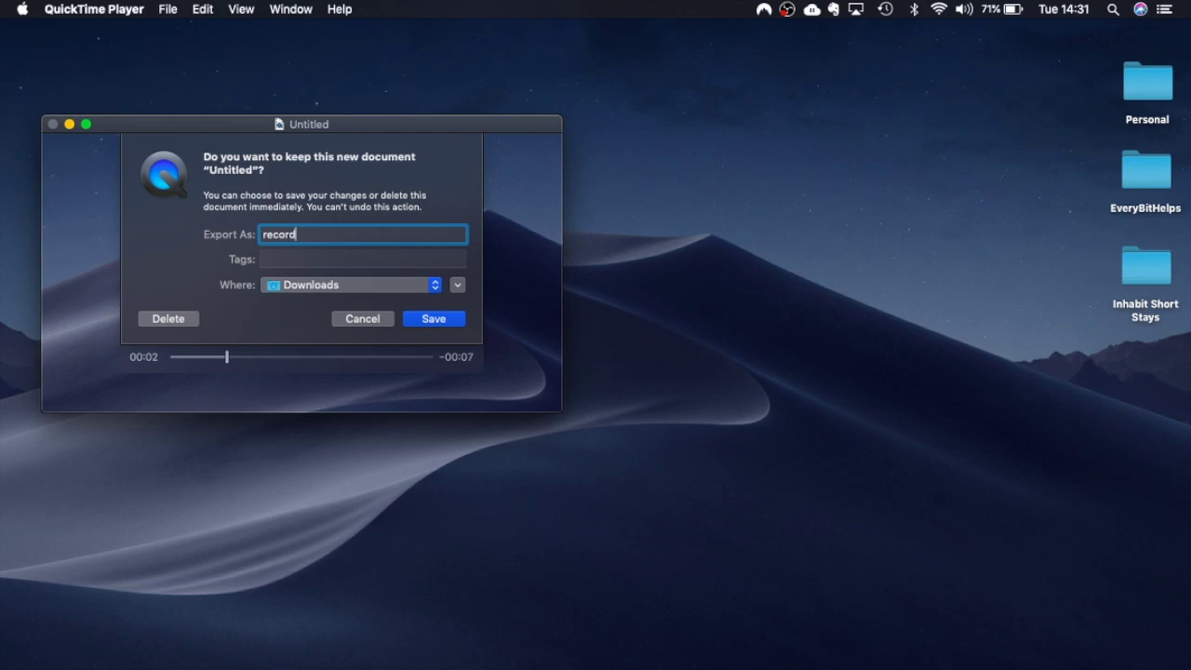
{"action": "key", "text": "Return"}
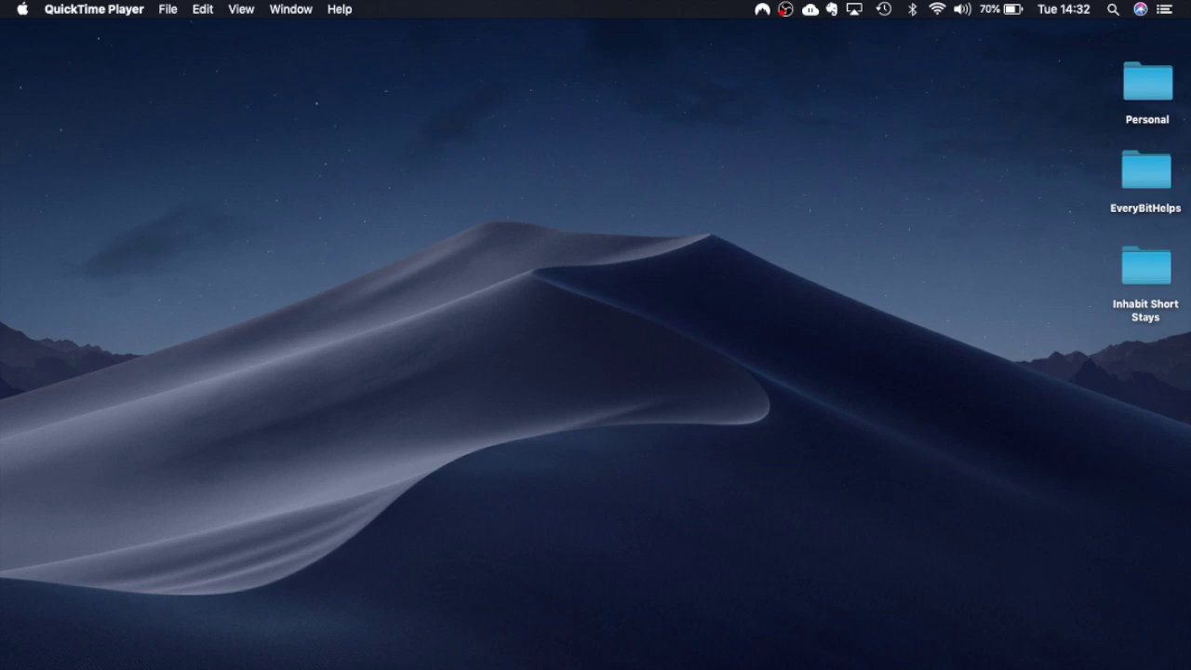
{"action": "left_click", "coordinate": [168, 9]}
- Capture a roughly nine-second full-screen desktop recording and play it back
{"action": "key", "text": "Escape"}
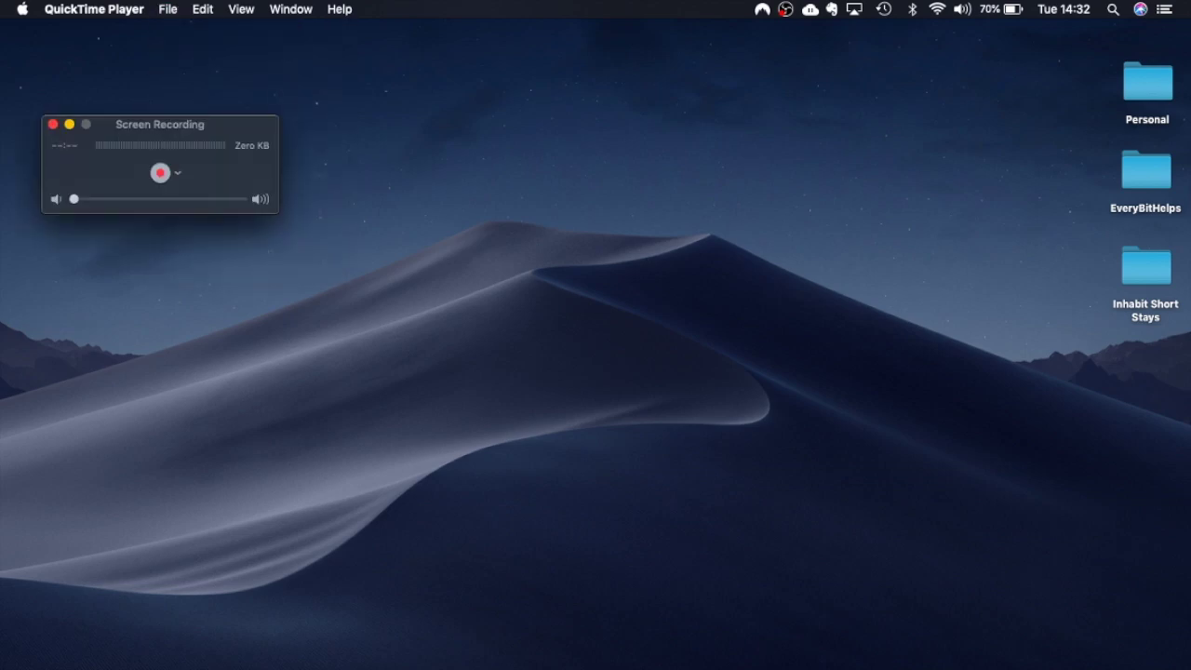
{"action": "key", "text": "space"}
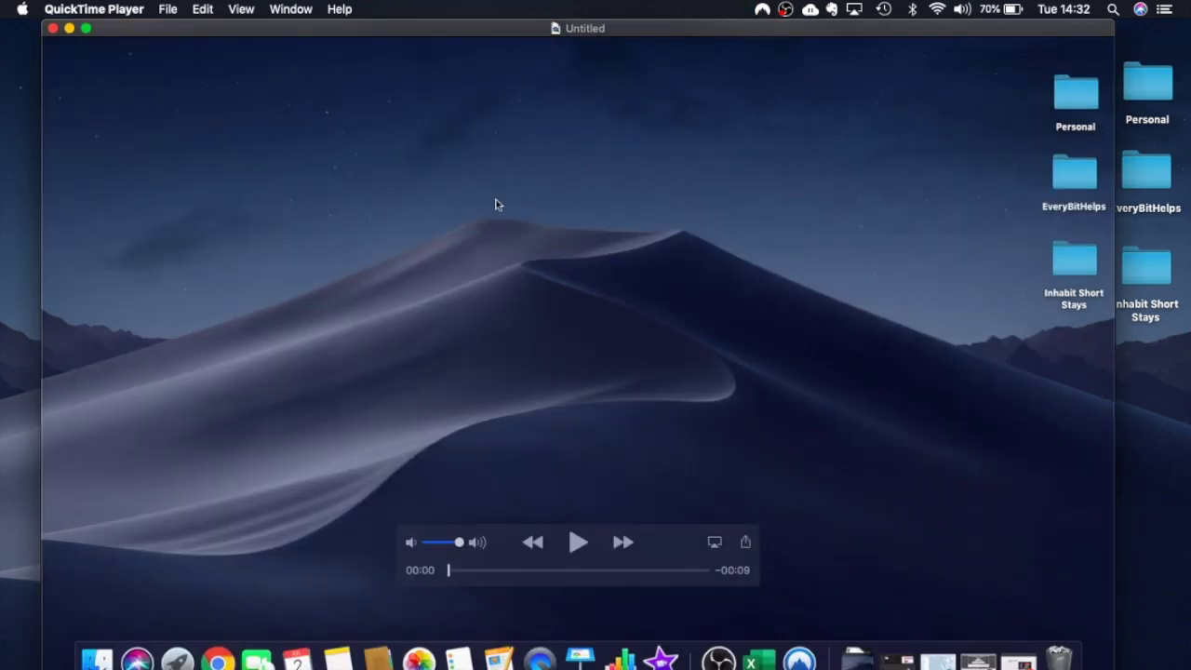
{"action": "key", "text": "space"}
{"action": "key", "text": "space"}
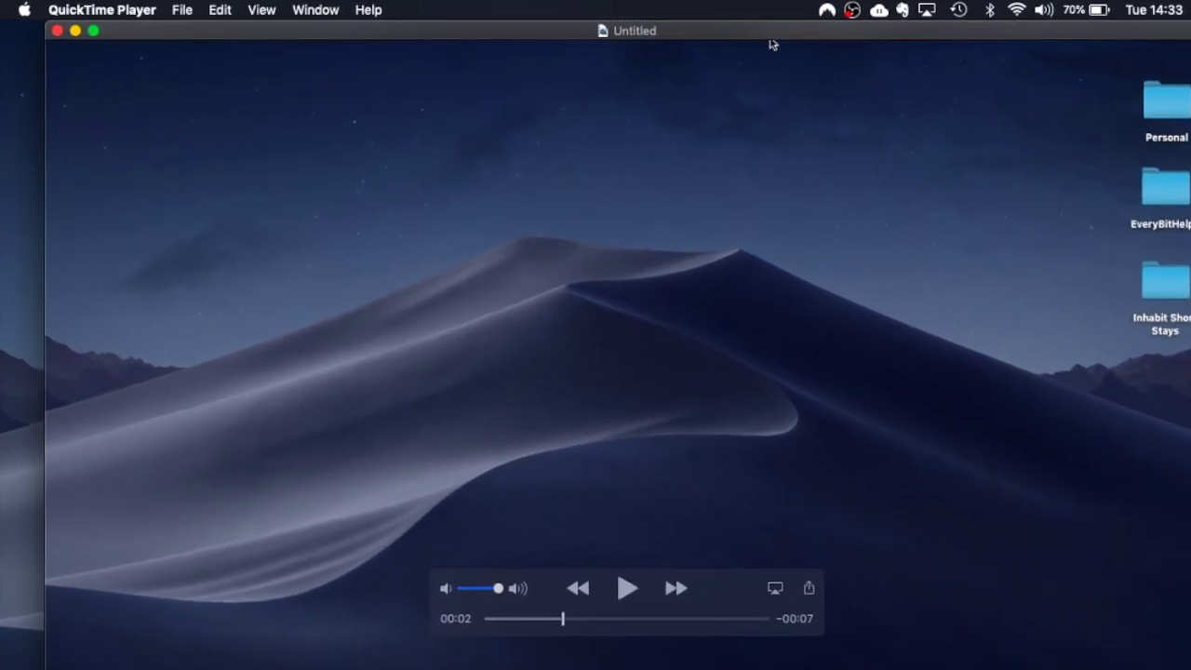
- Choose the 1080p export option for the Untitled recording
{"action": "key", "text": "Up"}
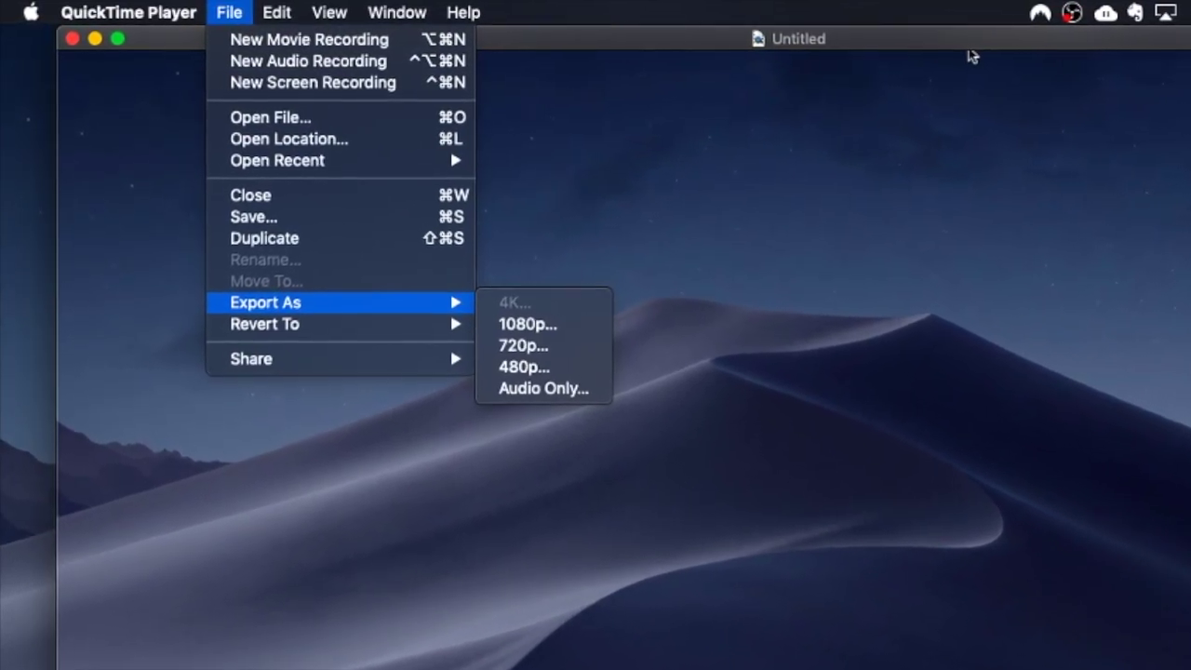
{"action": "key", "text": "Right"}
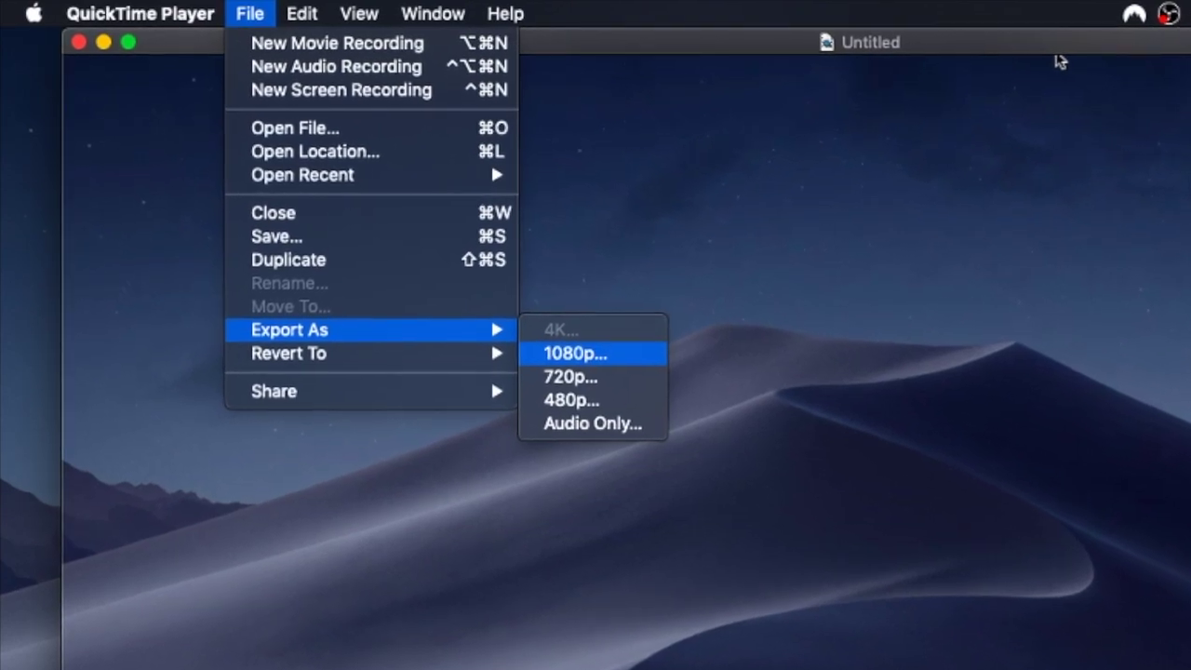
{"action": "key", "text": "Down"}
{"action": "key", "text": "Down"}
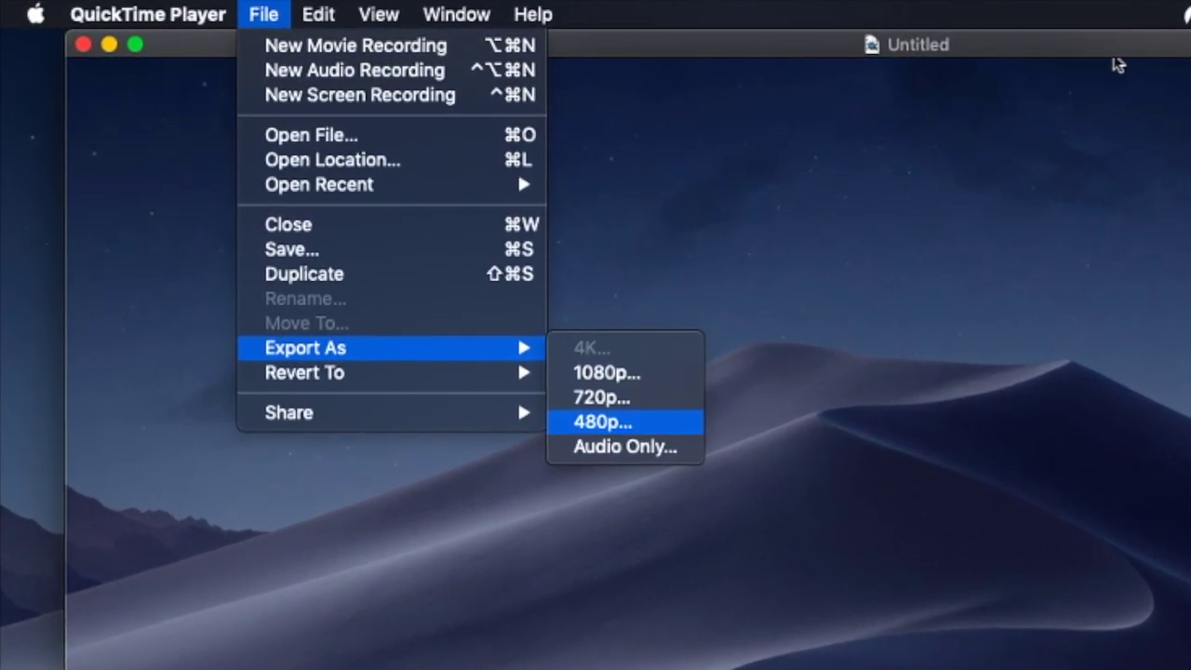
{"action": "key", "text": "Up"}
{"action": "key", "text": "Up"}
{"action": "key", "text": "Left"}
{"action": "key", "text": "Down"}
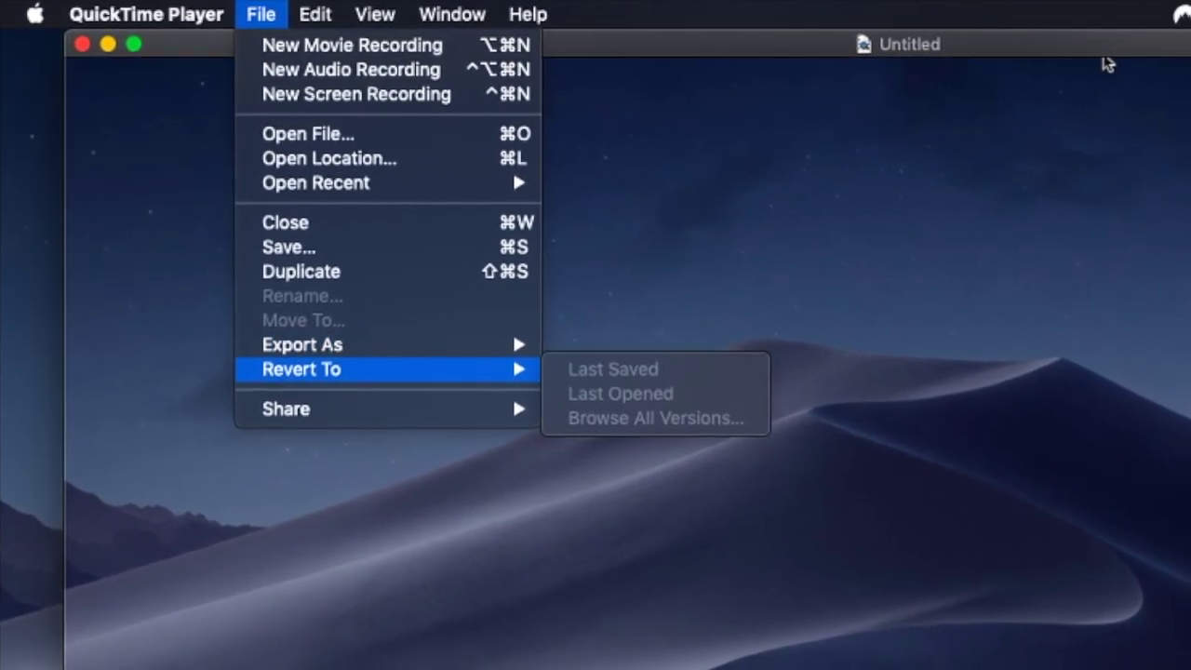
{"action": "key", "text": "Up"}
{"action": "key", "text": "Right"}
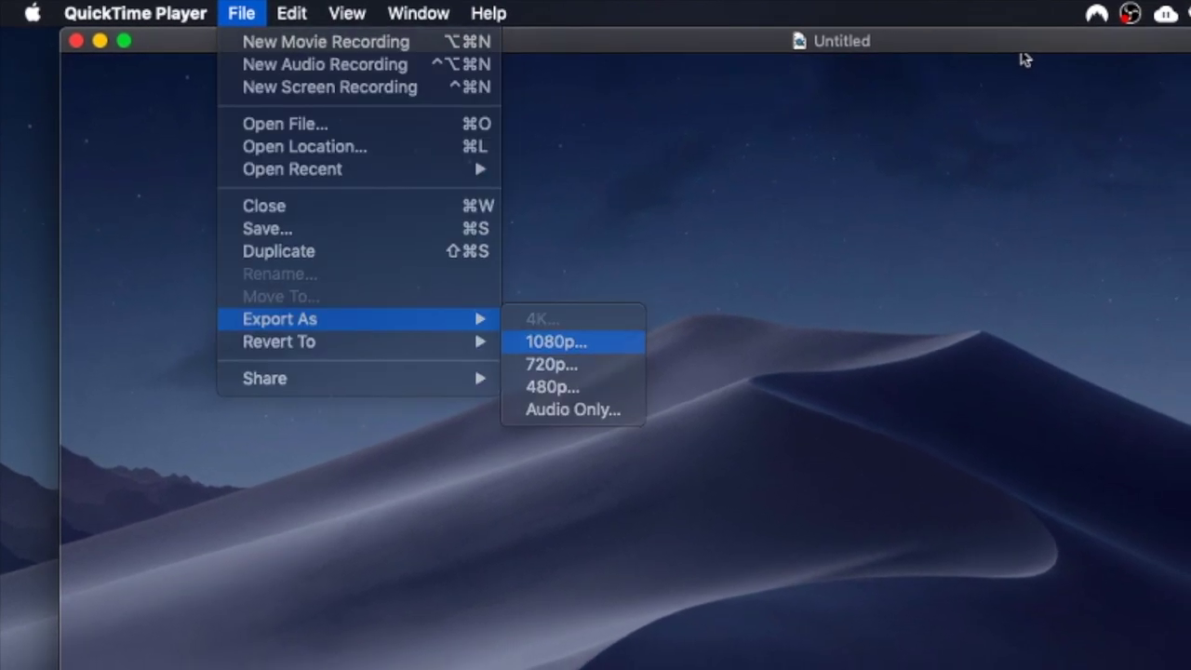
{"action": "key", "text": "Return"}
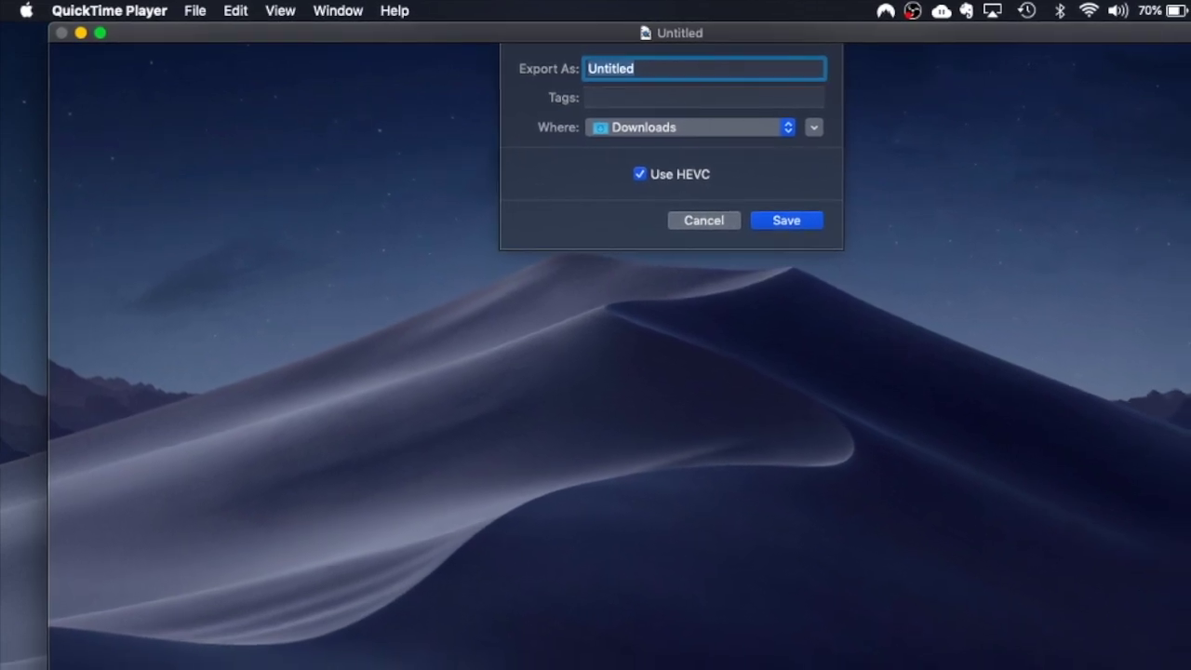
- Export the movie as '1080PP' to Downloads with HEVC enabled
{"action": "type", "text": "1080PP"}
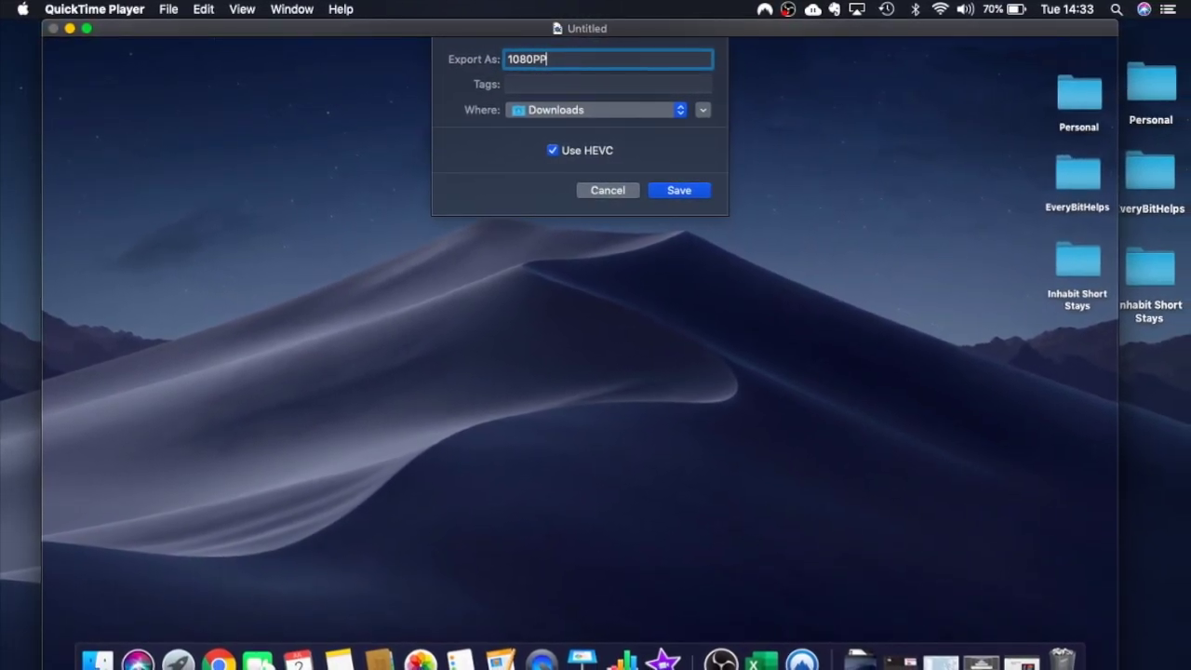
{"action": "key", "text": "Return"}
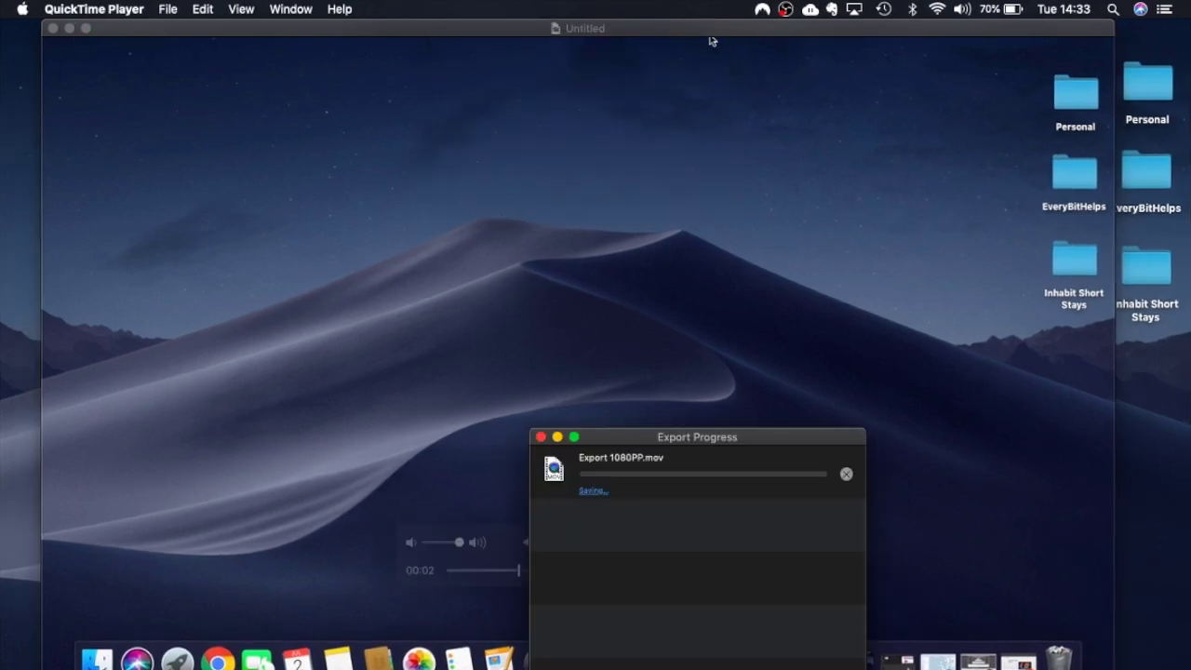